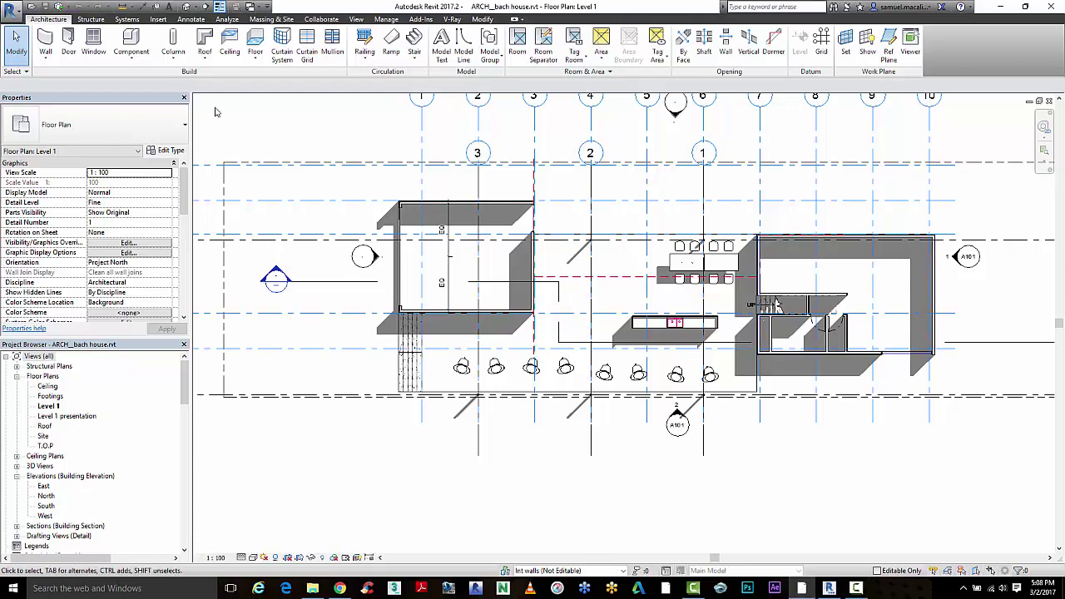
Open the default 3D view of the bach house and orbit to its left side.
click(186, 7)
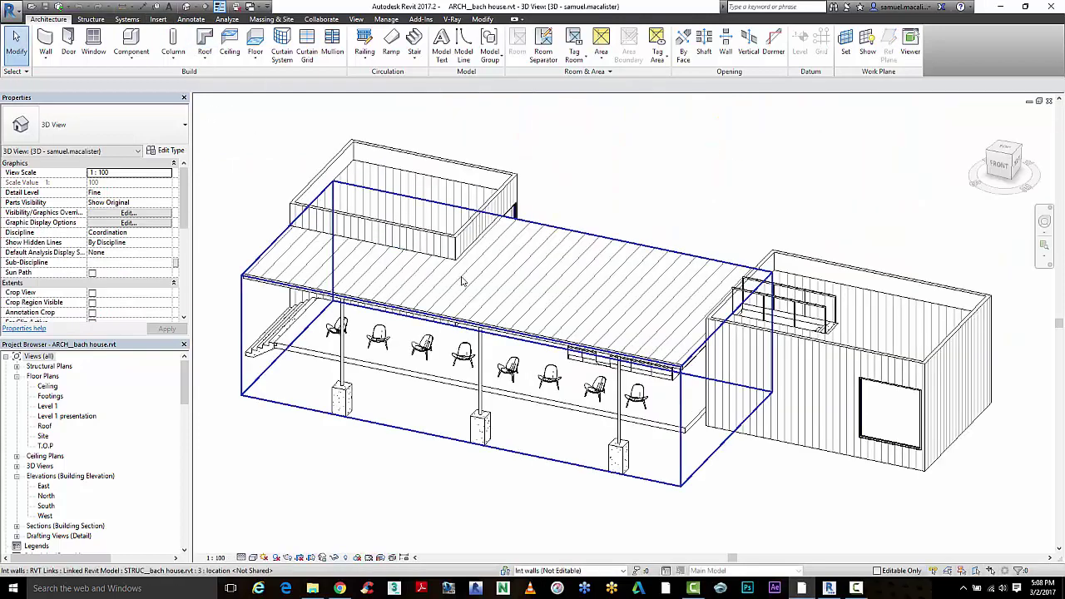
scroll(590, 383, down, 2)
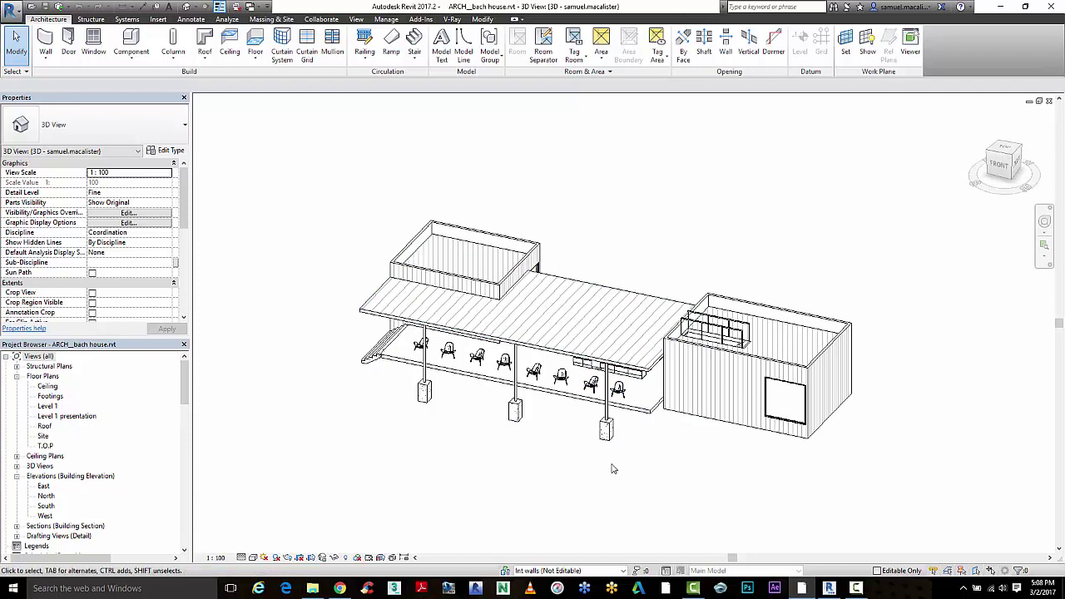
shift+middle_drag(560, 458, 699, 452)
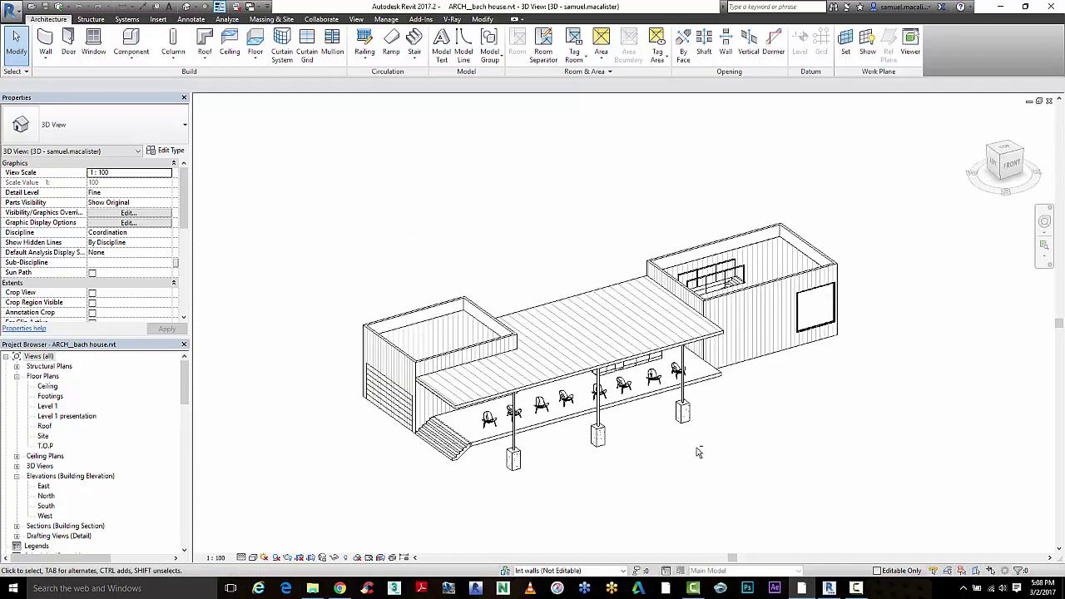
shift+middle_drag(514, 458, 475, 460)
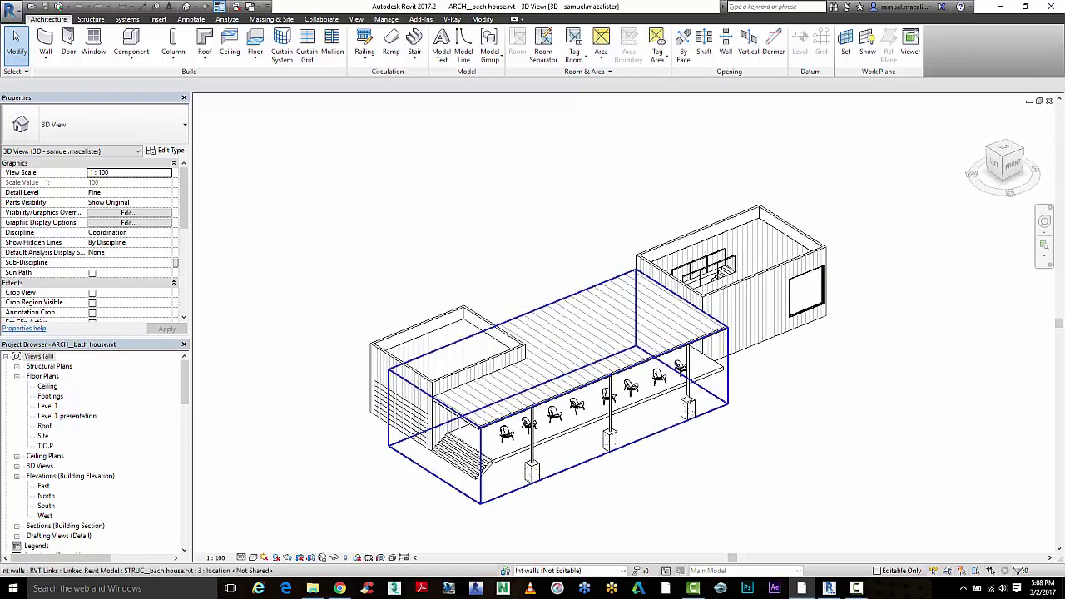
scroll(682, 388, up, 3)
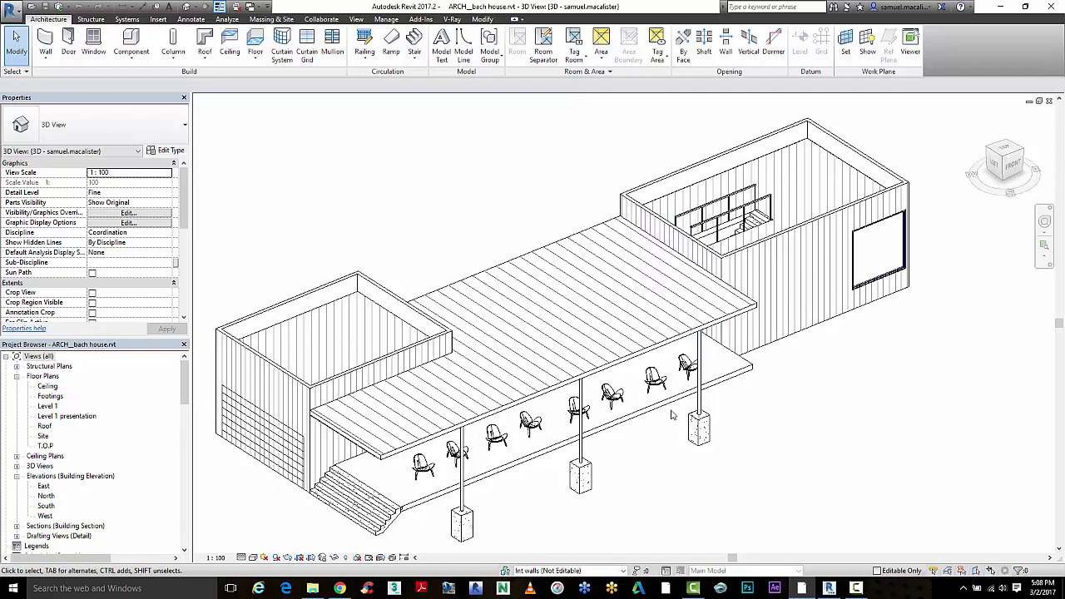
Select the linked structural model to inspect it, then orbit to view the other sides.
click(561, 321)
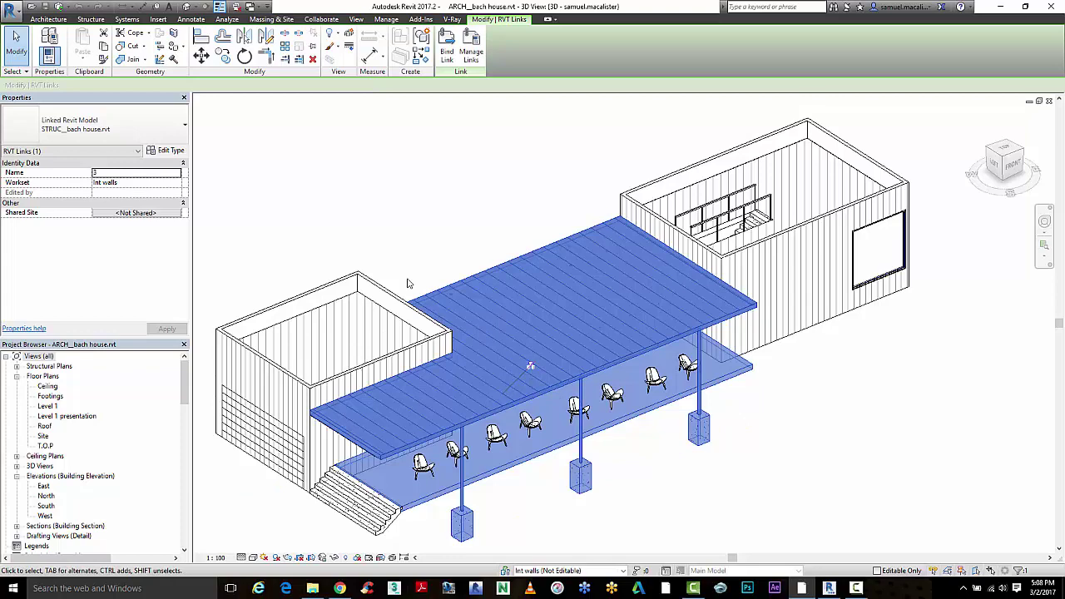
click(785, 428)
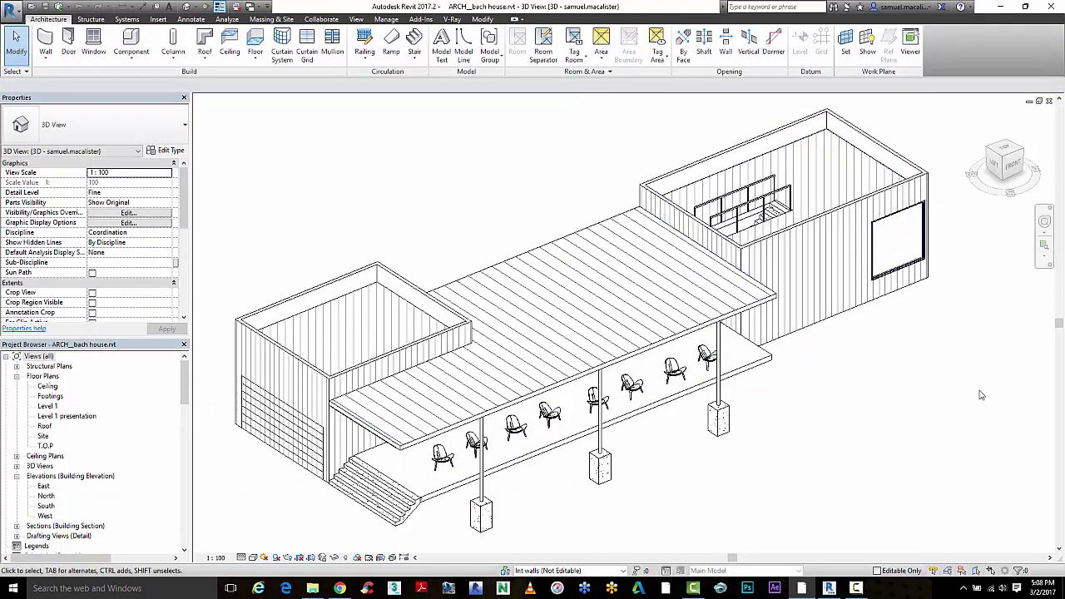
shift+middle_drag(983, 393, 845, 390)
Place five more Fixed windows like the existing one on the smaller box's front and side walls.
click(791, 333)
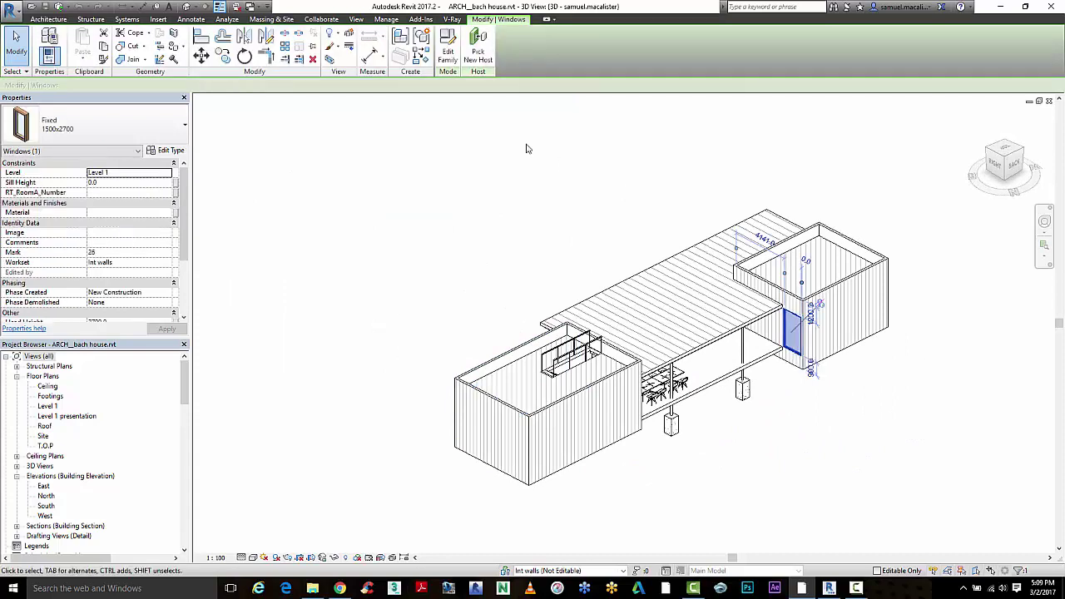
click(421, 59)
click(625, 395)
click(595, 427)
click(559, 430)
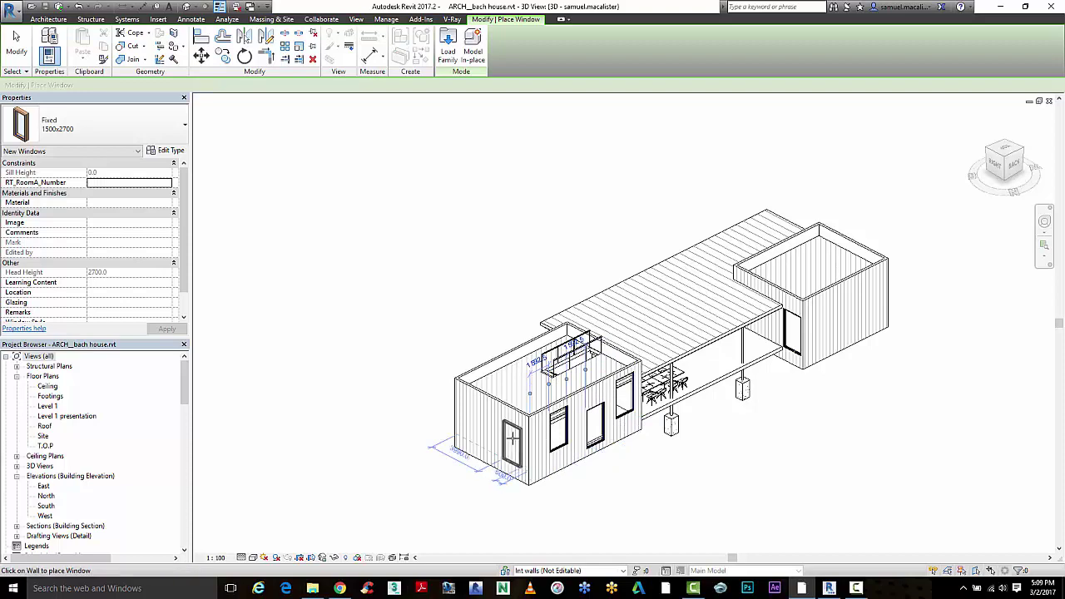
click(512, 433)
click(487, 418)
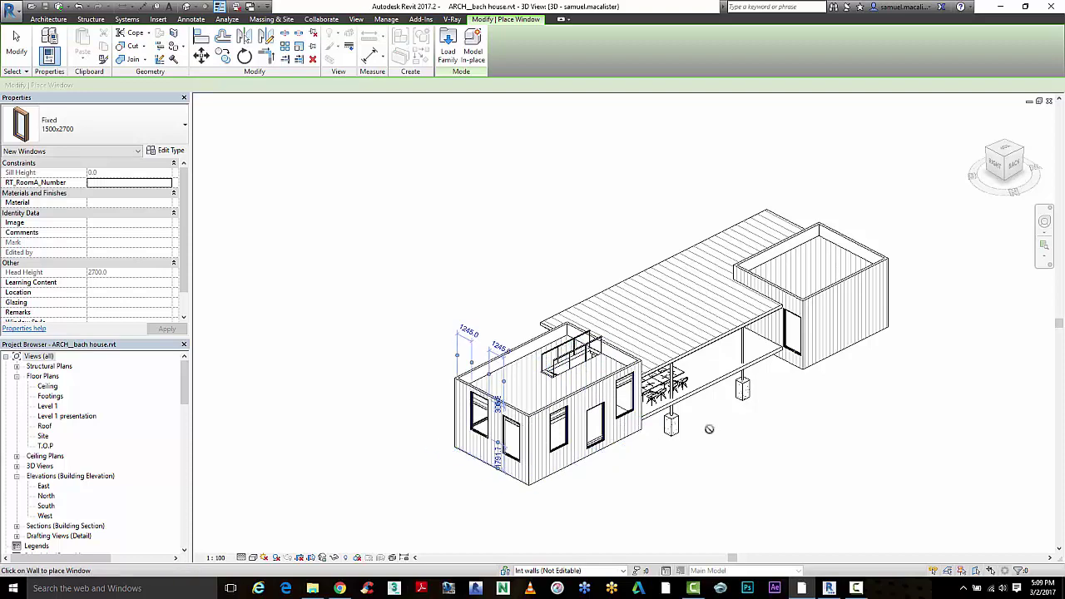
scroll(683, 434, down, 2)
key(Escape)
key(Escape)
Delete the three lounge chairs at the front of the house.
shift+middle_drag(683, 434, 832, 450)
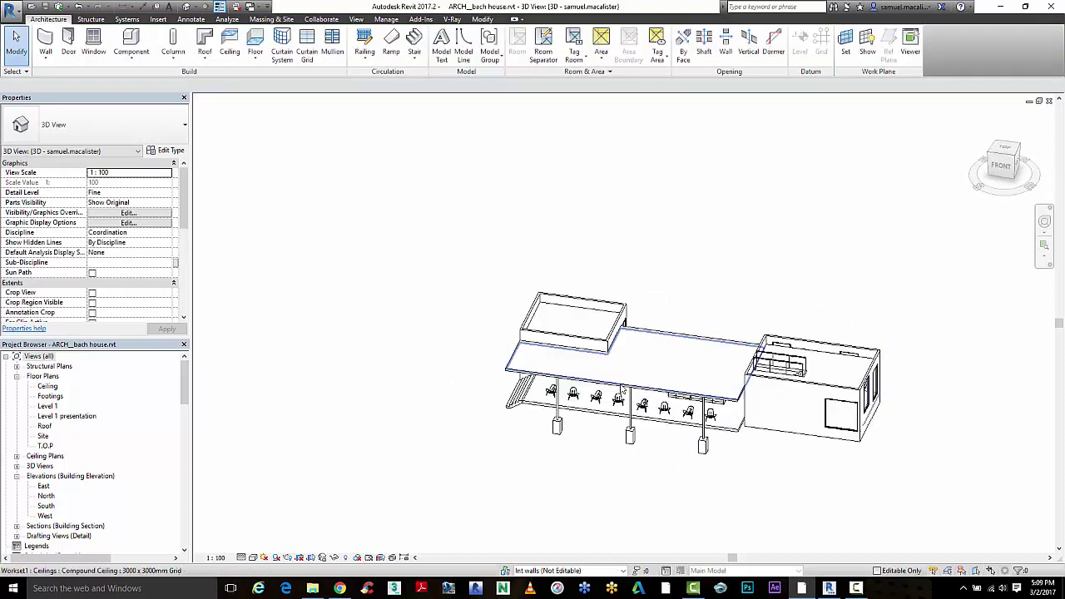
scroll(594, 408, up, 3)
click(585, 403)
ctrl+click(548, 398)
ctrl+click(516, 398)
key(Escape)
scroll(578, 434, down, 2)
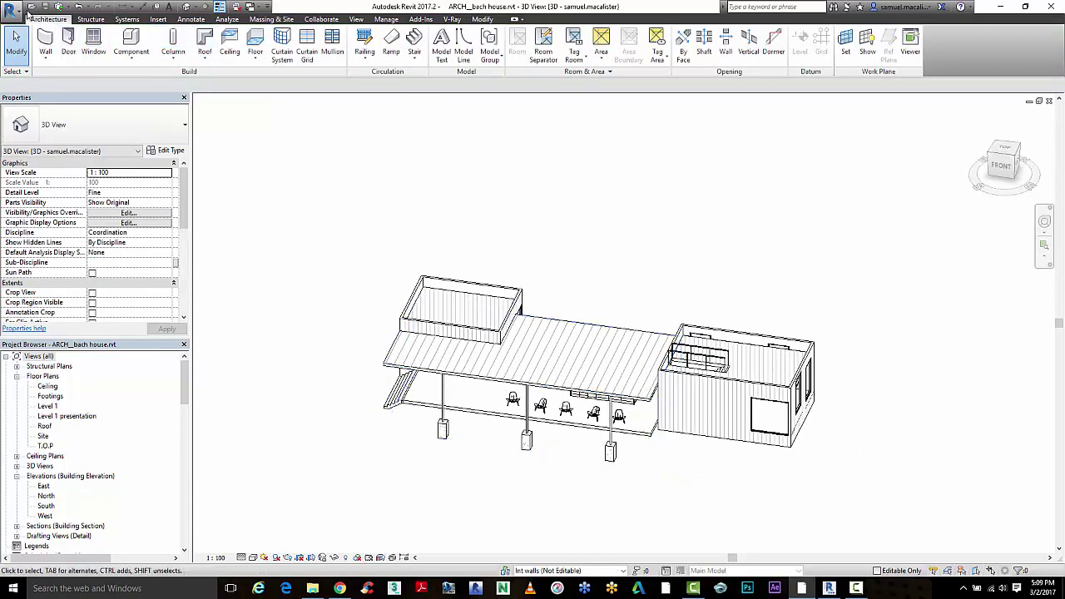
Close the project, saving the changes, and minimize Revit.
click(15, 10)
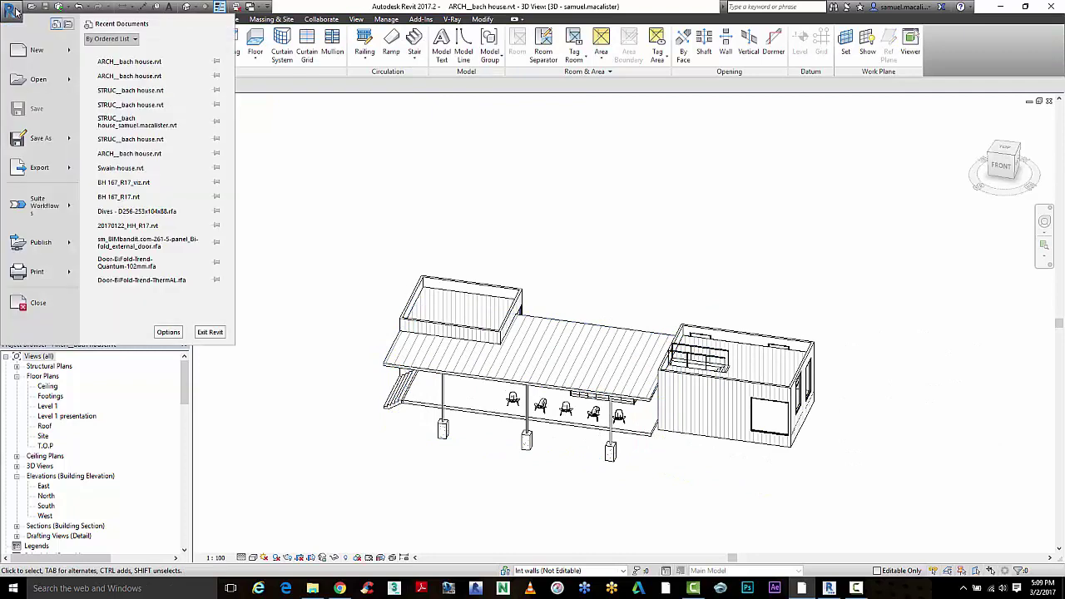
click(33, 303)
click(513, 300)
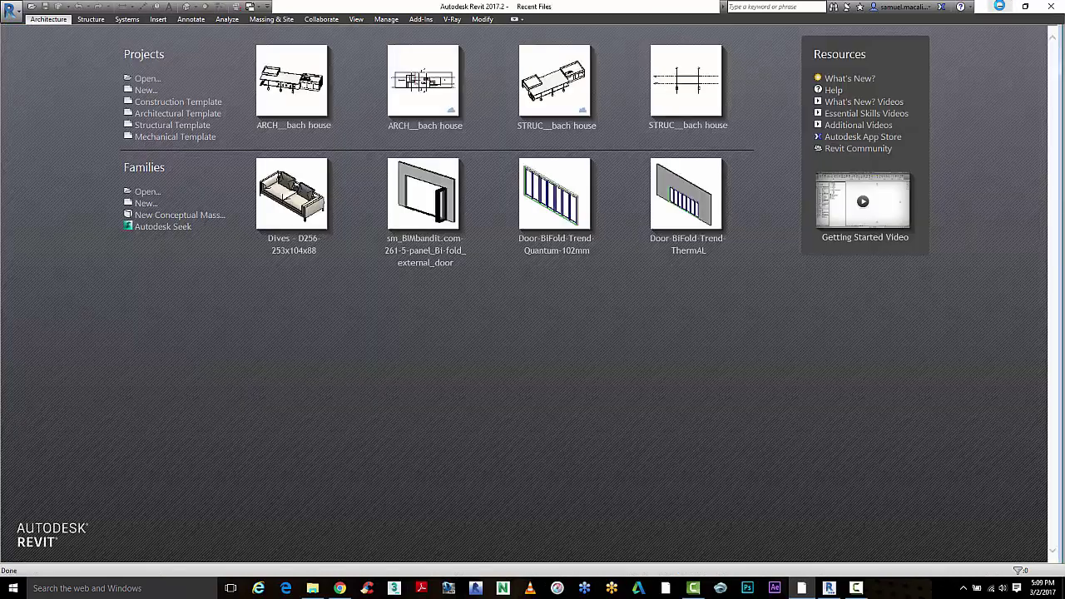
click(1000, 6)
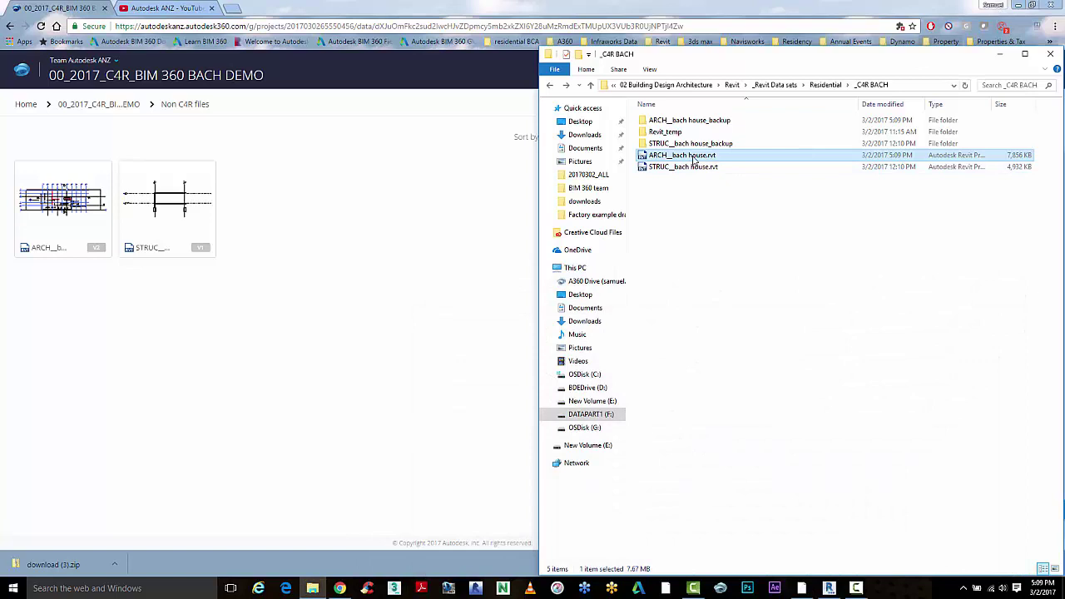
Check the ARCH file's actions list in BIM 360 Team, then switch to the C4R BACH folder in File Explorer.
mouse_move(84, 200)
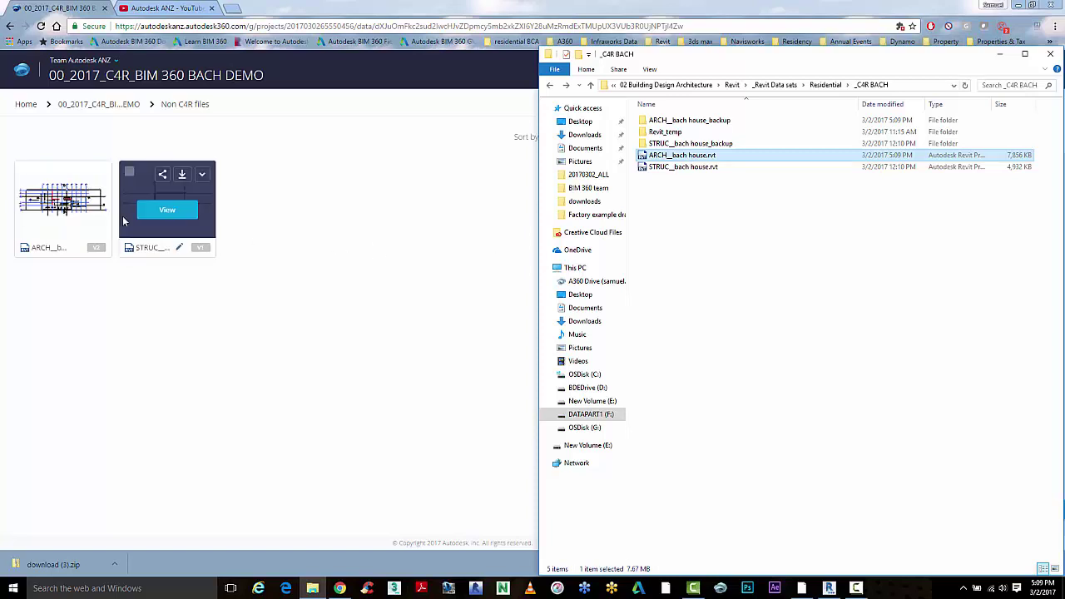
click(99, 176)
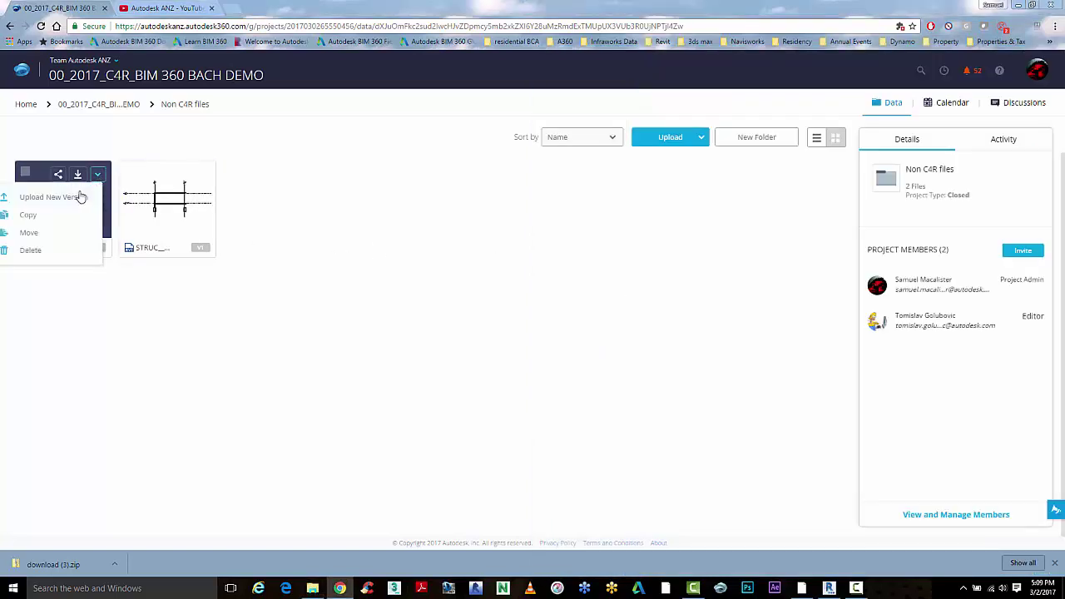
click(557, 275)
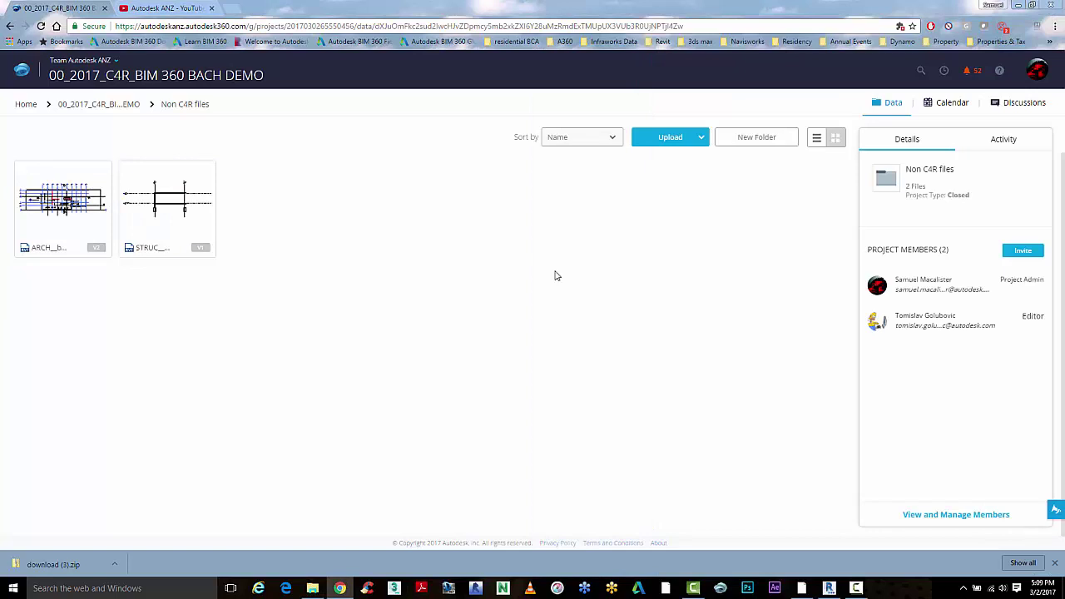
key(alt+Tab)
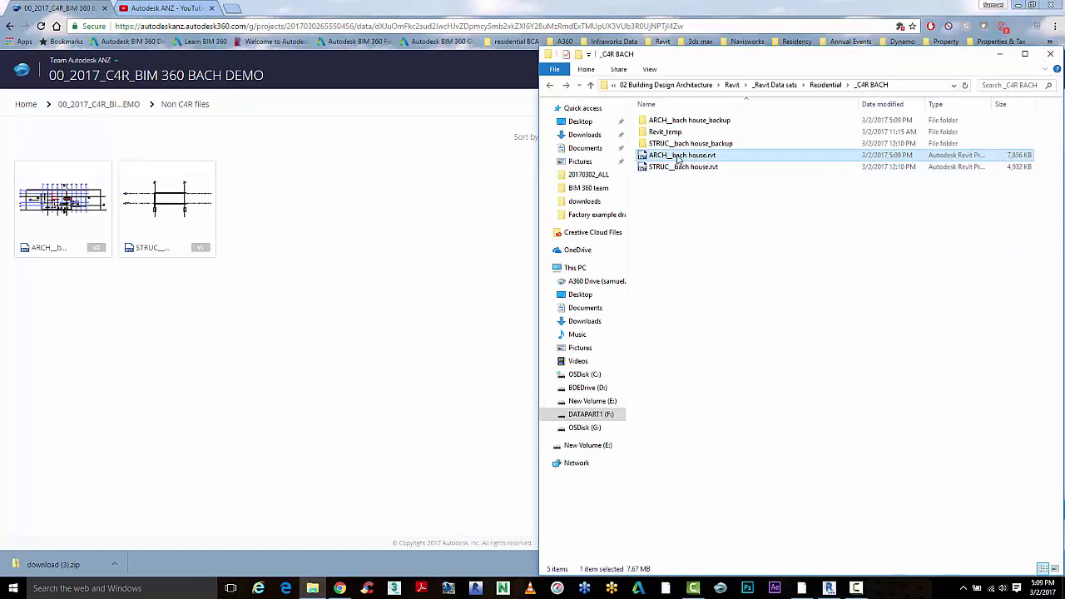
click(28, 173)
Upload ARCH_bach house.rvt into the Non C4R files folder and open version 3 in the viewer.
drag(465, 156, 94, 281)
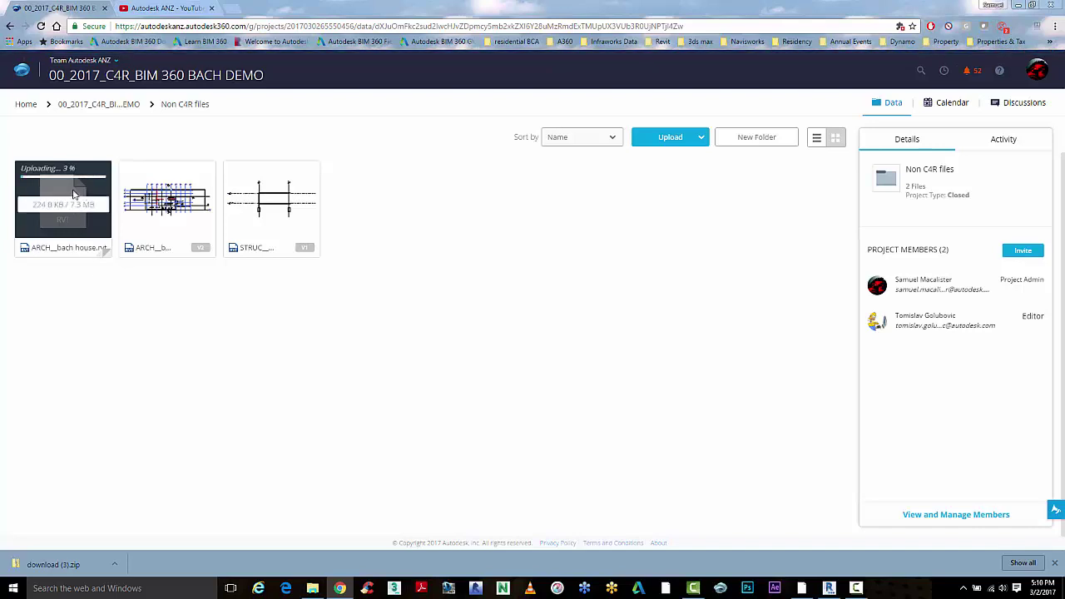
click(855, 586)
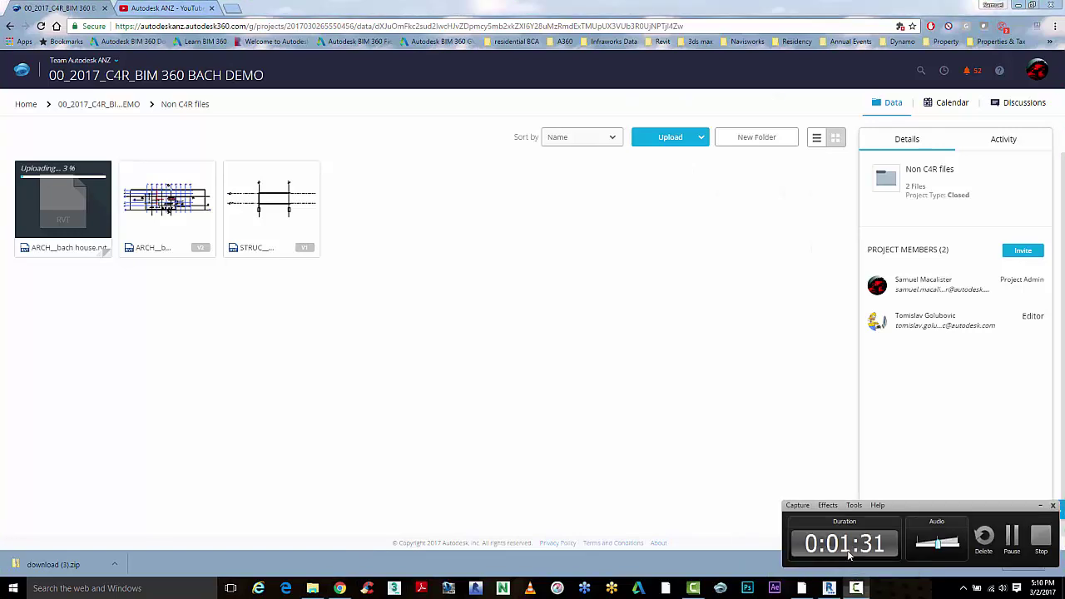
click(1012, 536)
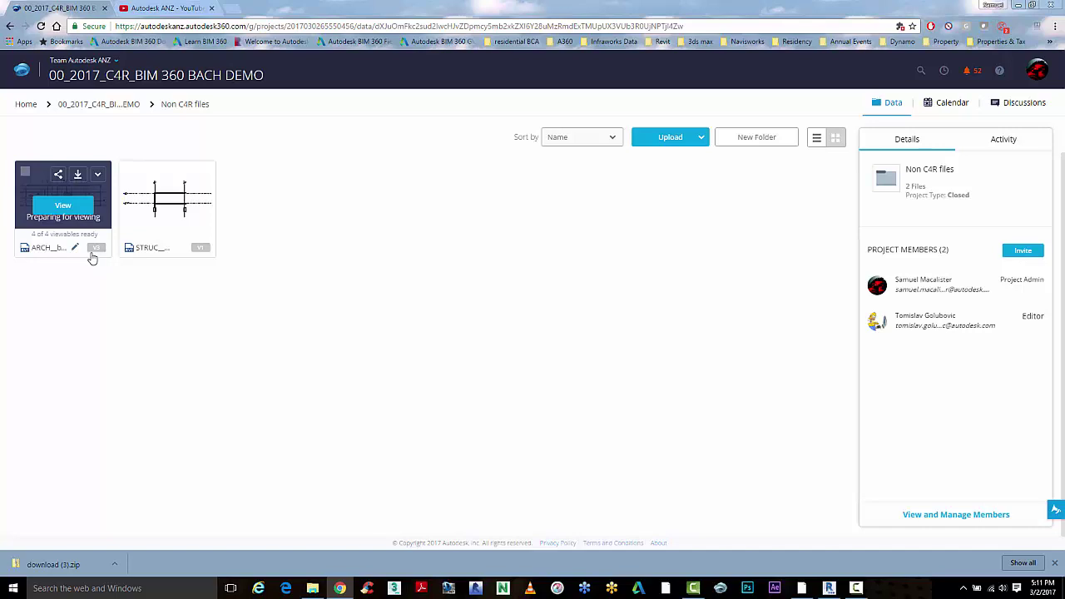
click(65, 207)
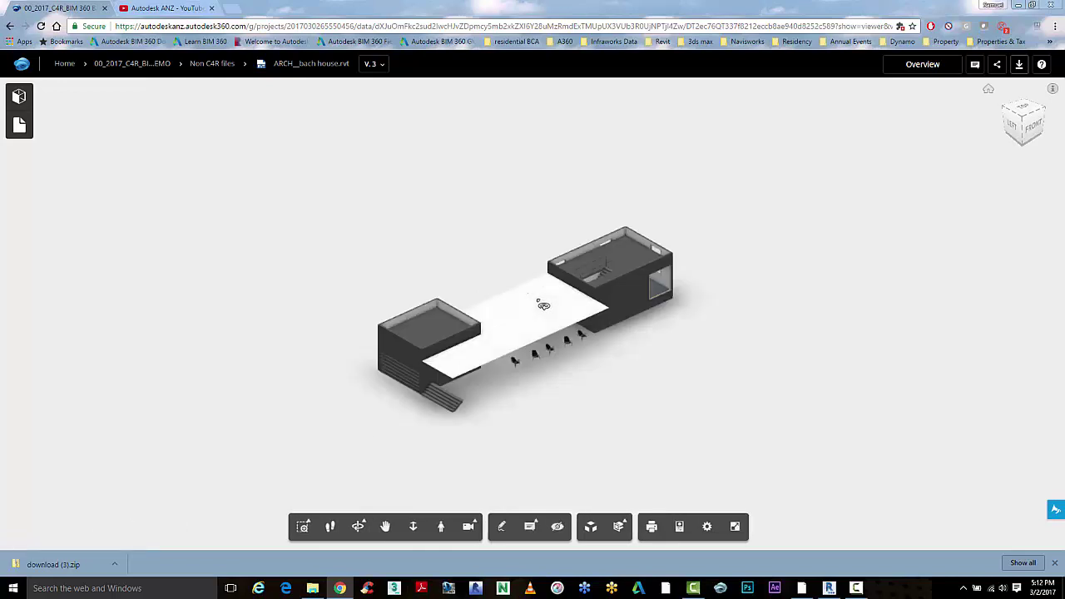
Rotate, zoom and pan the house to a front view, then list versions 3, 2 and 1.
drag(551, 370, 458, 363)
scroll(458, 363, up, 5)
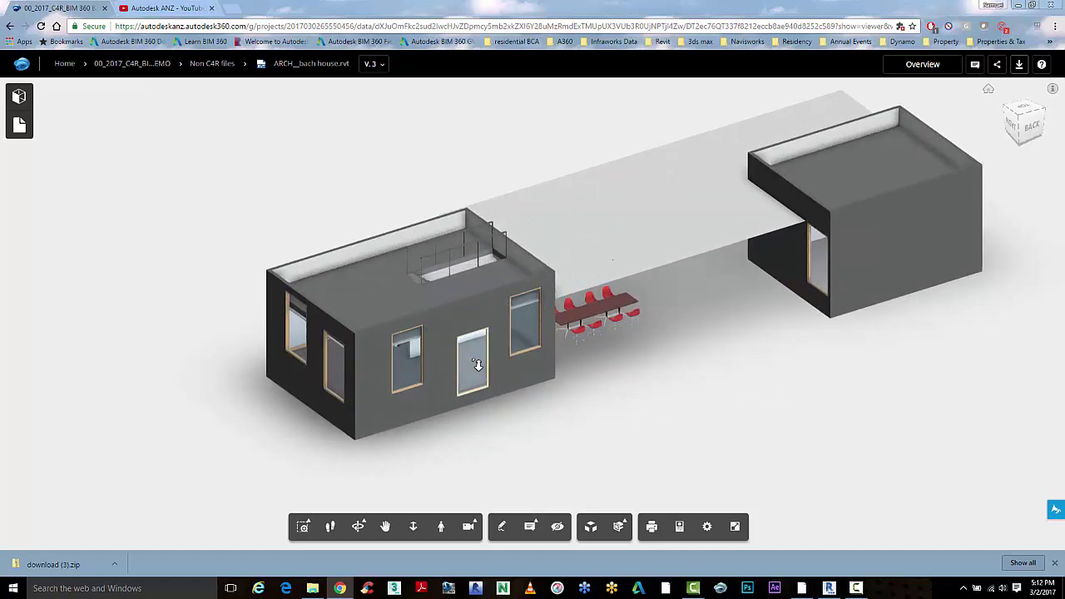
middle_drag(532, 368, 452, 400)
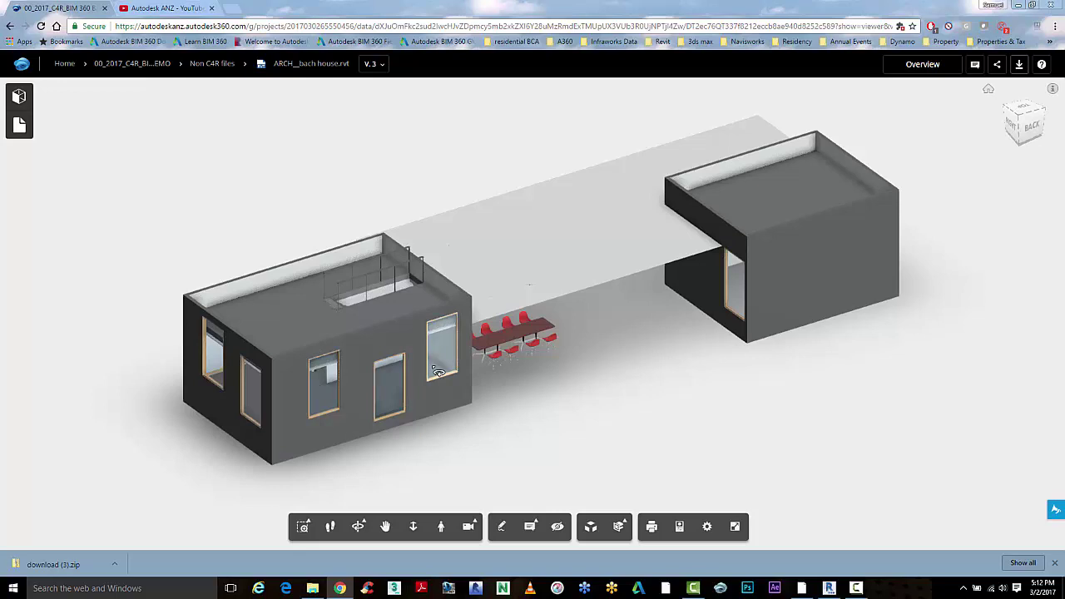
click(373, 67)
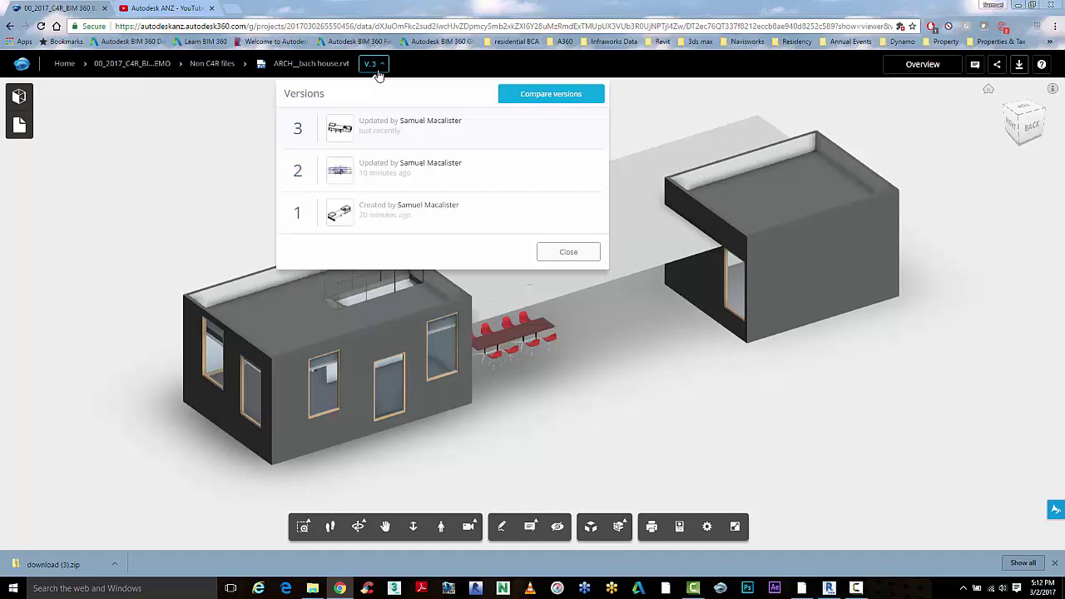
Compare version 3 against version 2 of the house model in the 3D view.
click(530, 96)
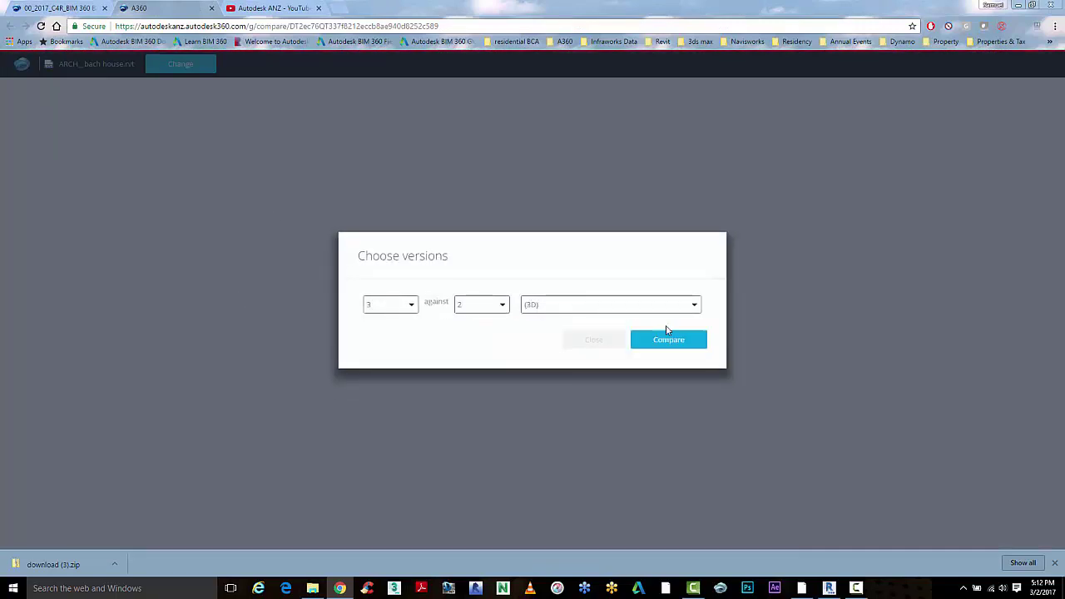
click(667, 341)
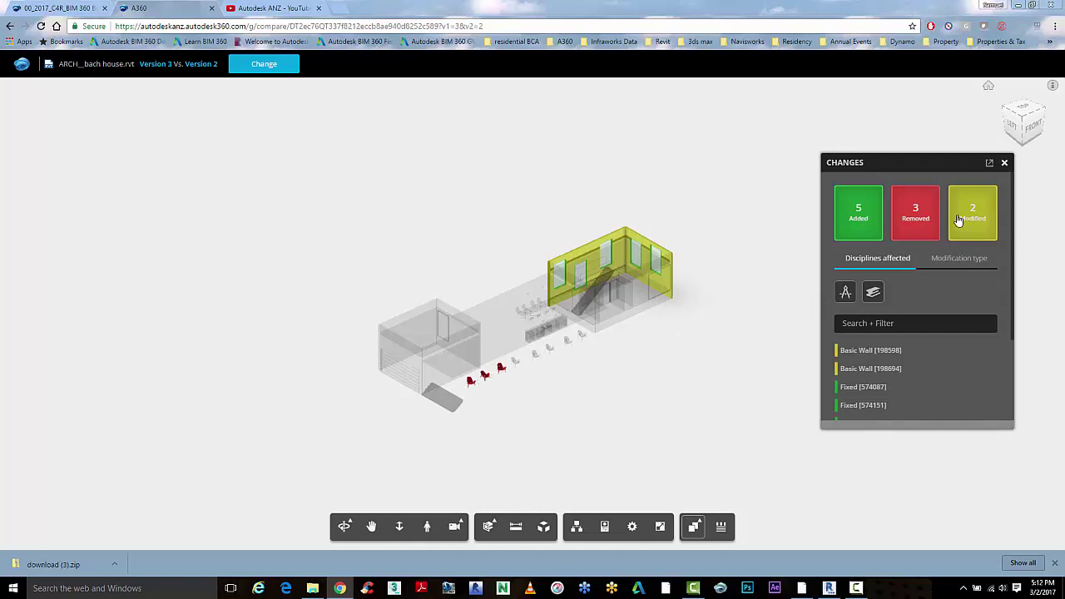
Inspect Basic Walls 198598 and 198694, the five added Fixed windows, and the removed lounge chair 573629.
click(864, 356)
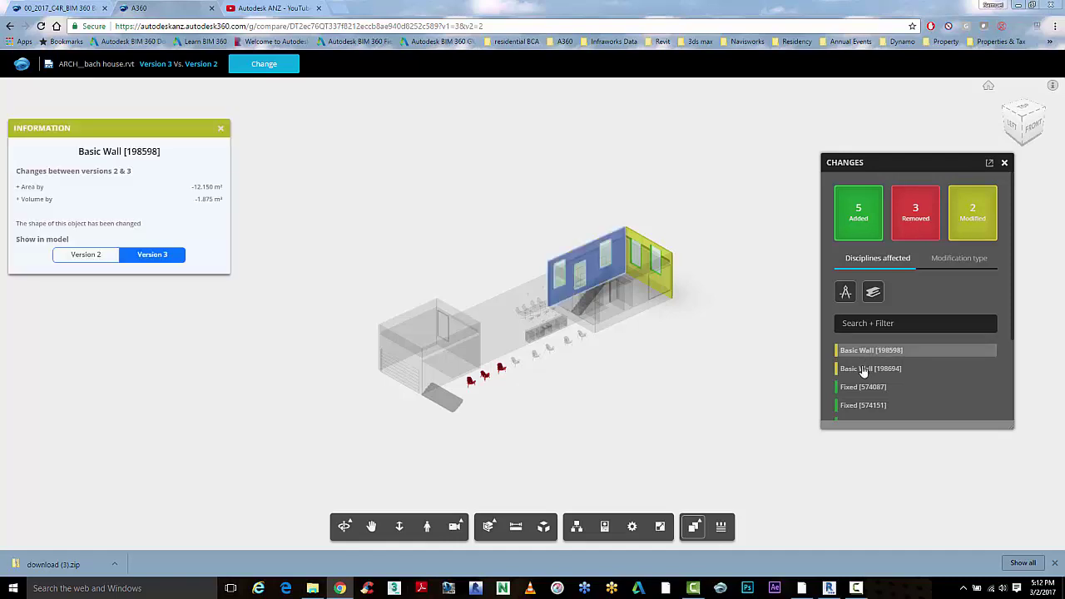
click(864, 370)
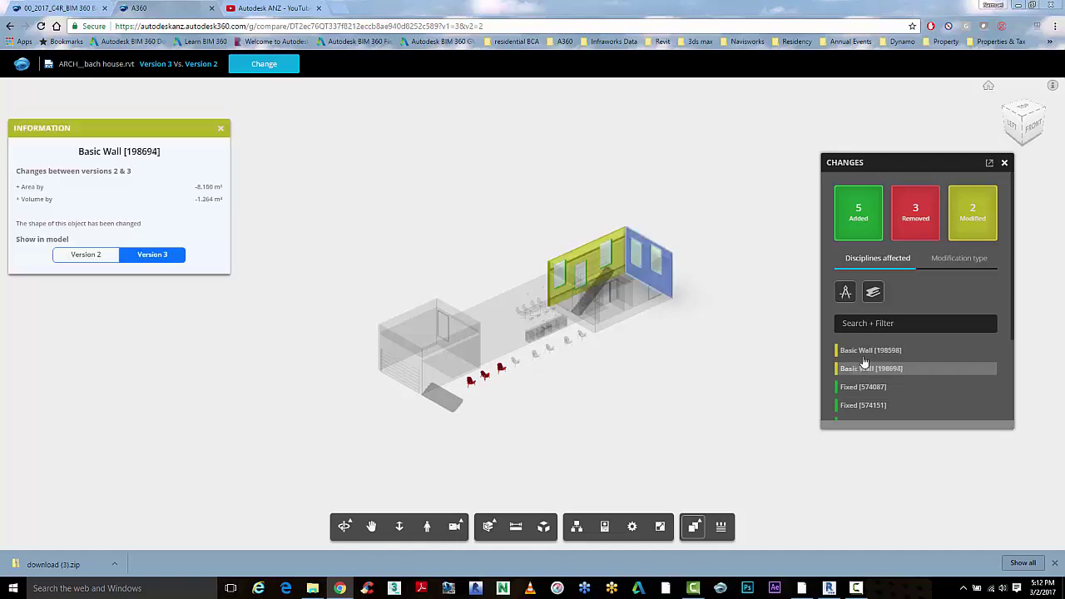
scroll(862, 383, down, 3)
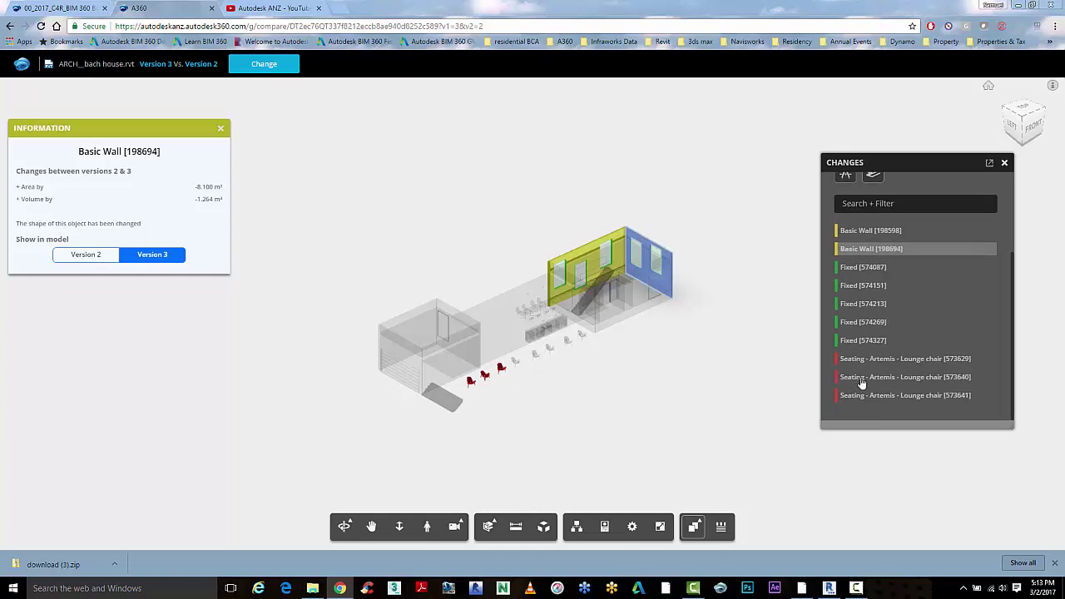
click(863, 268)
click(862, 286)
click(863, 304)
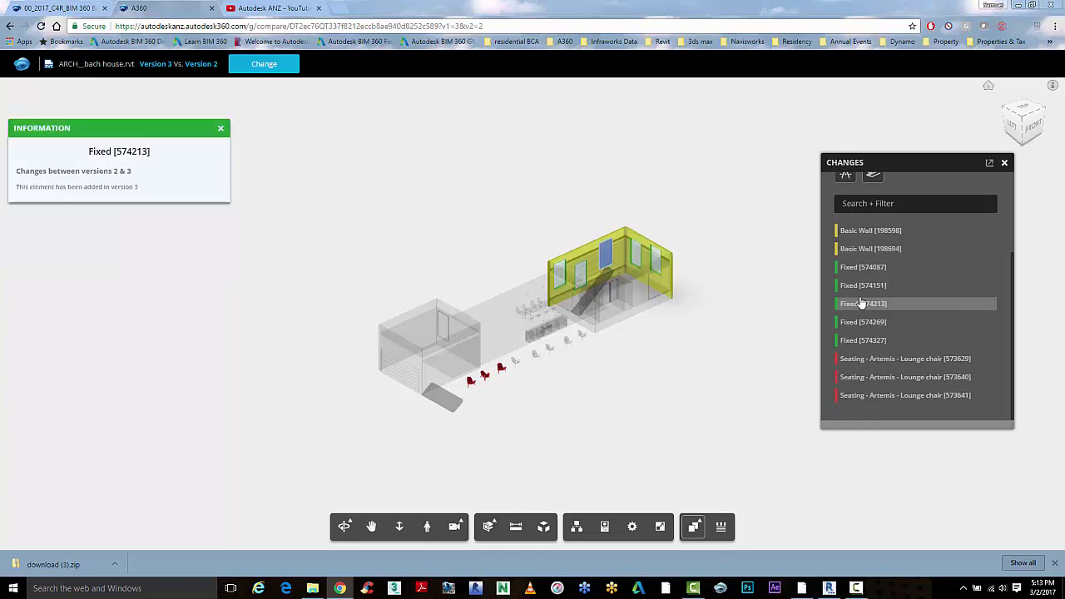
click(862, 323)
click(861, 341)
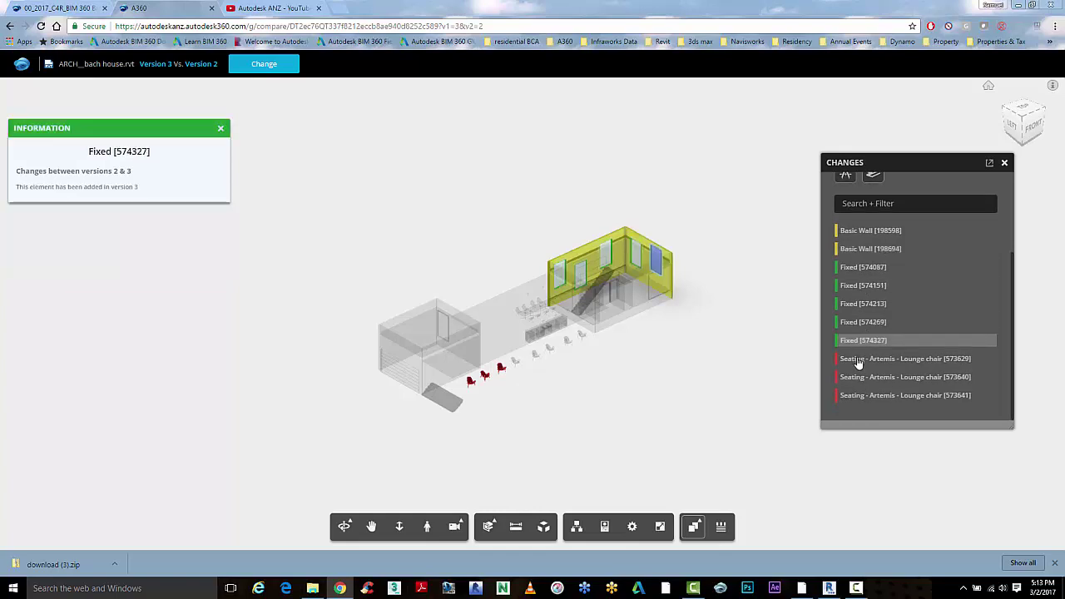
click(858, 361)
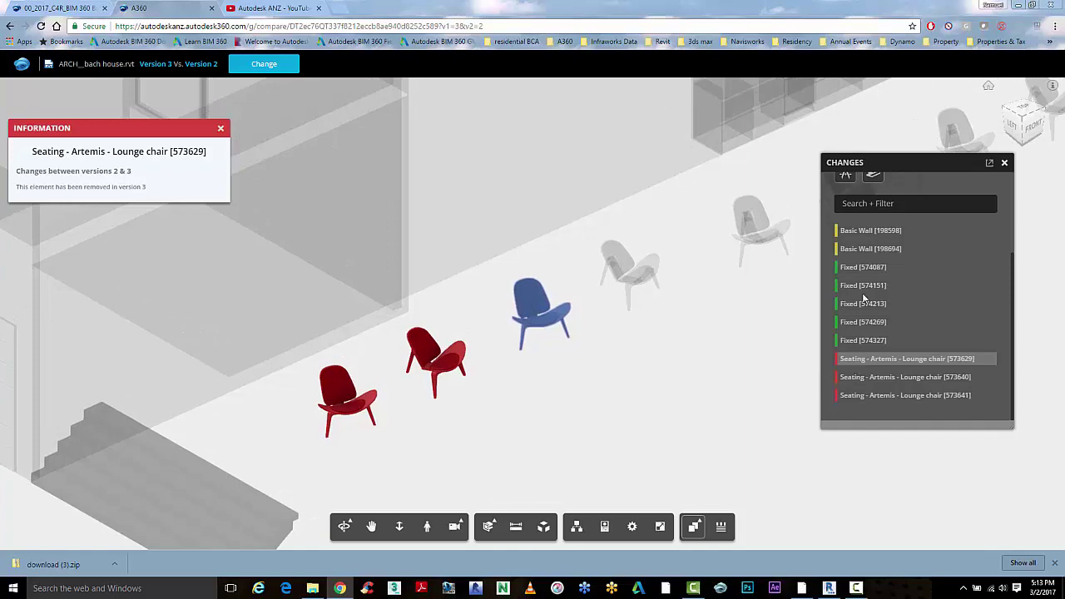
click(862, 250)
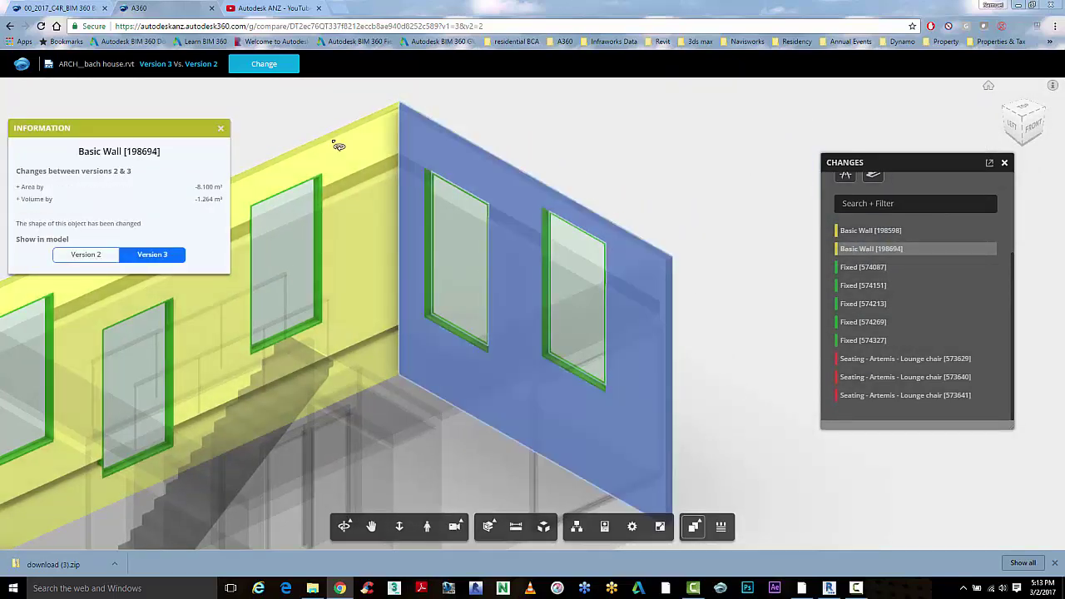
Orbit around the two highlighted walls, toggling Basic Wall 198598 between version 2 and version 3.
double_click(339, 146)
double_click(770, 172)
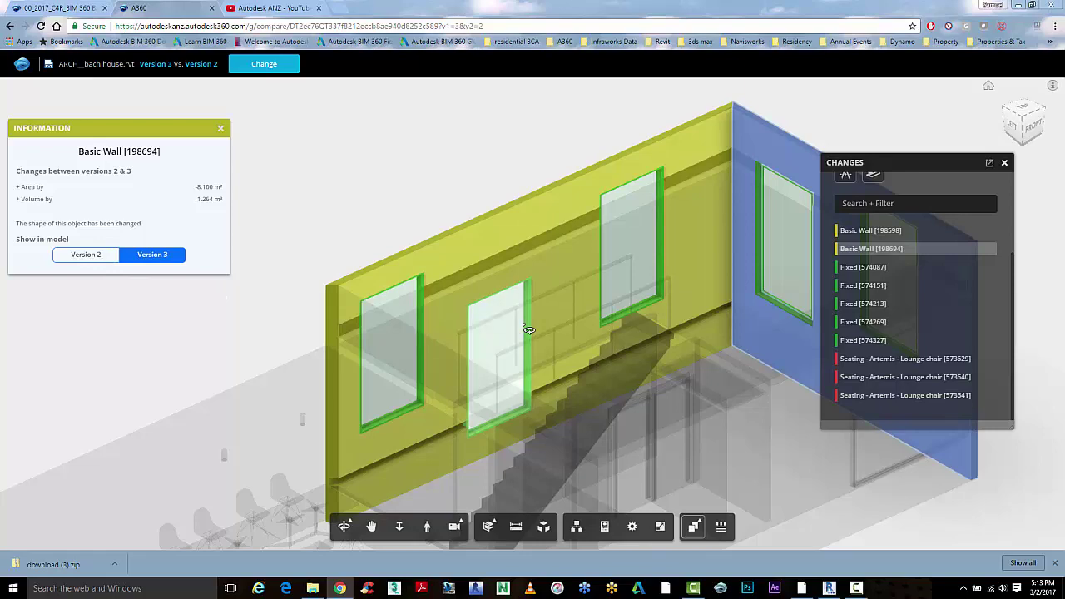
drag(576, 327, 401, 341)
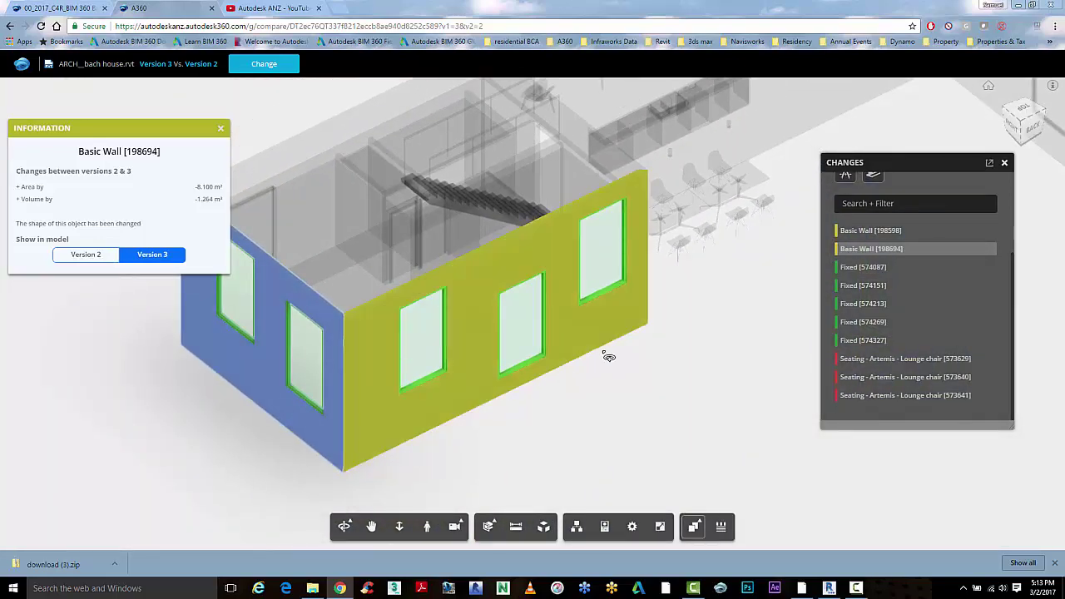
click(86, 255)
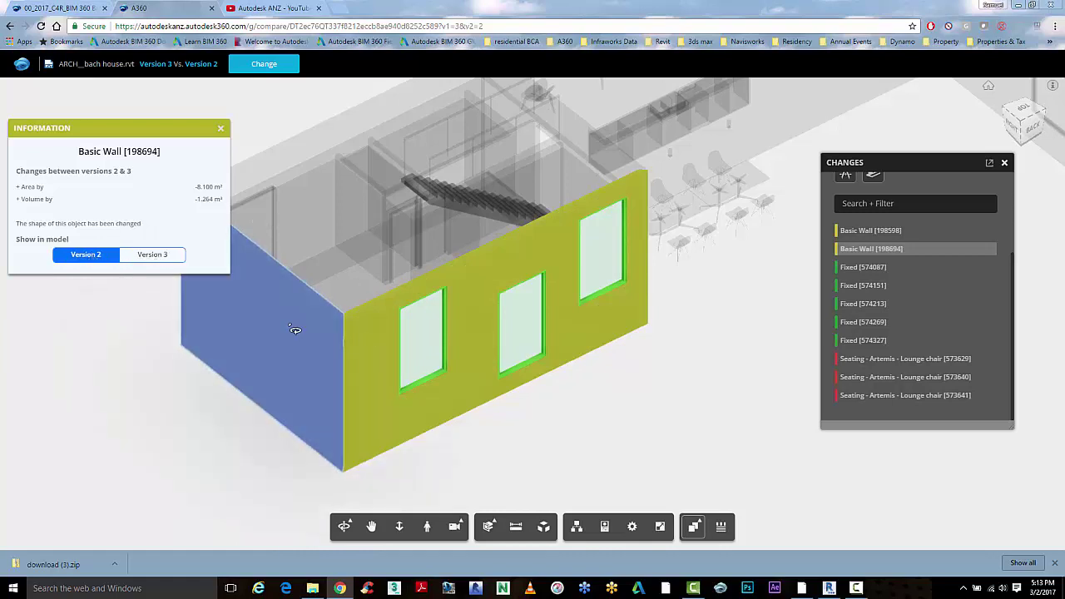
click(250, 299)
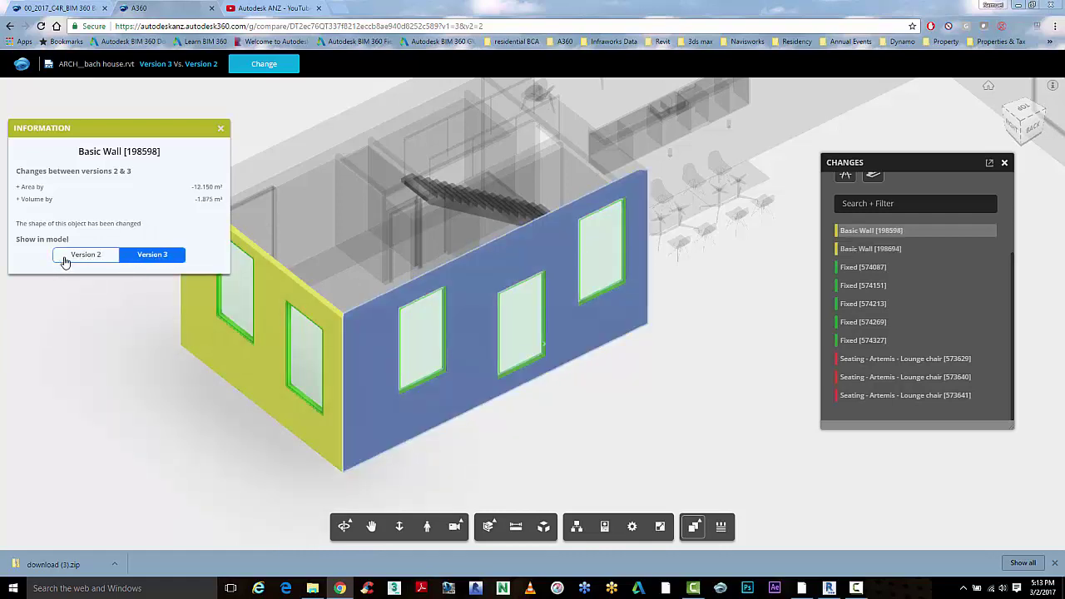
click(66, 257)
click(154, 255)
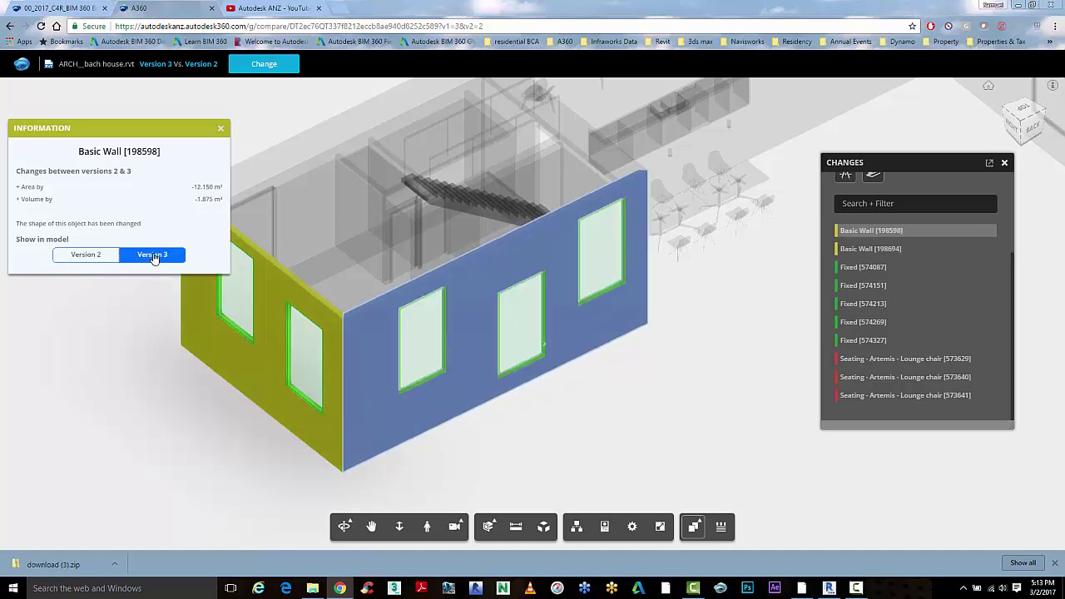
drag(452, 345, 497, 441)
scroll(456, 342, down, 5)
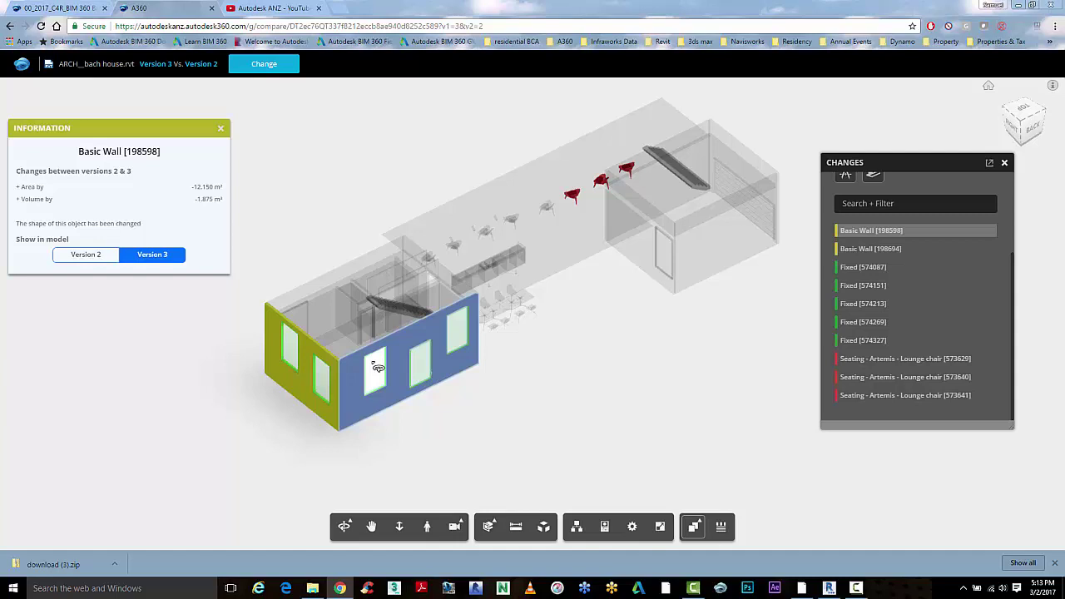
scroll(392, 370, up, 3)
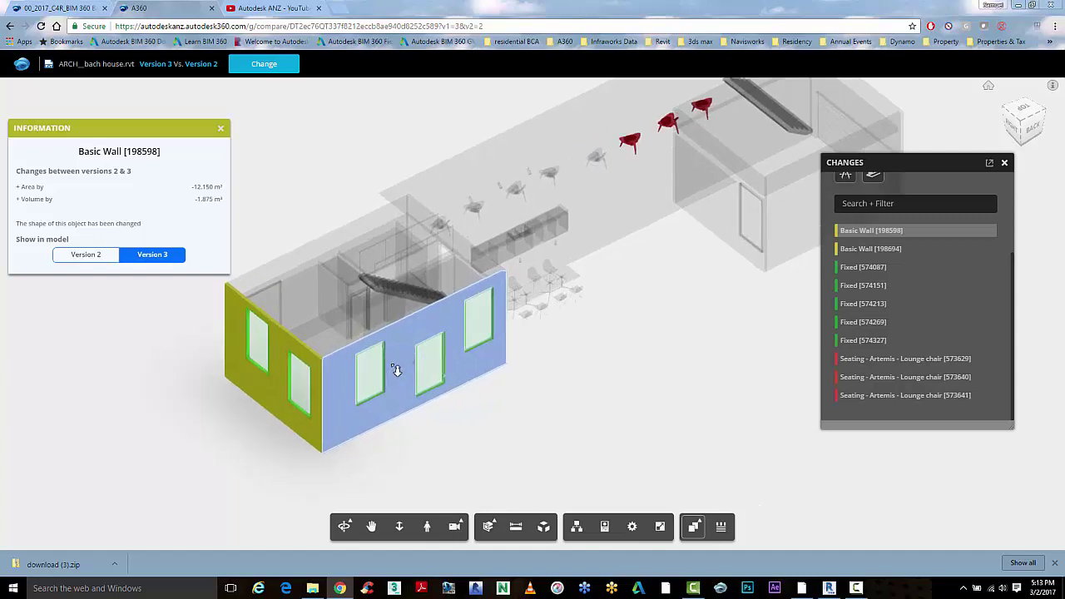